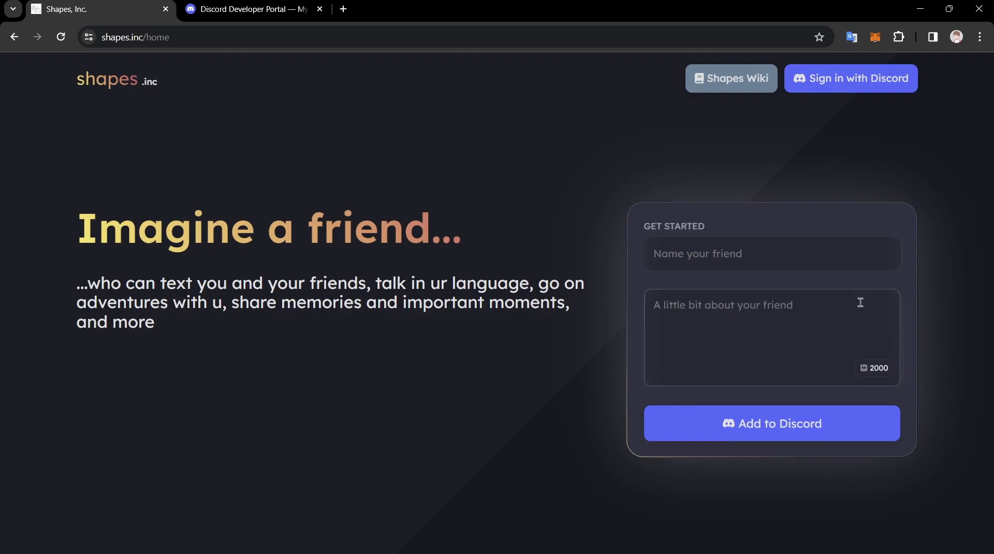
Name the friend 'Captain Cosmos' and paste in its space-pirate explorer description.
click(821, 256)
text(Captain Co)
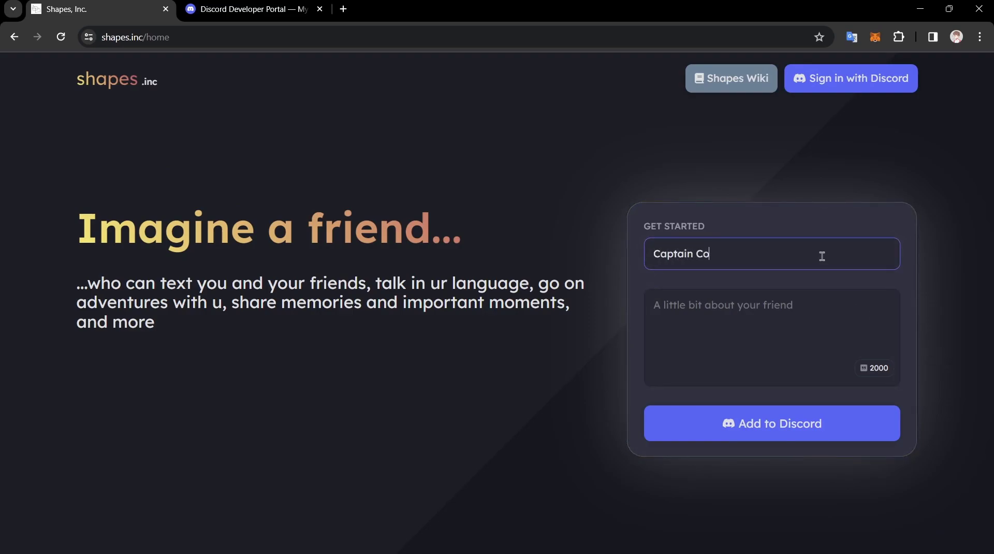
text(smos)
click(788, 305)
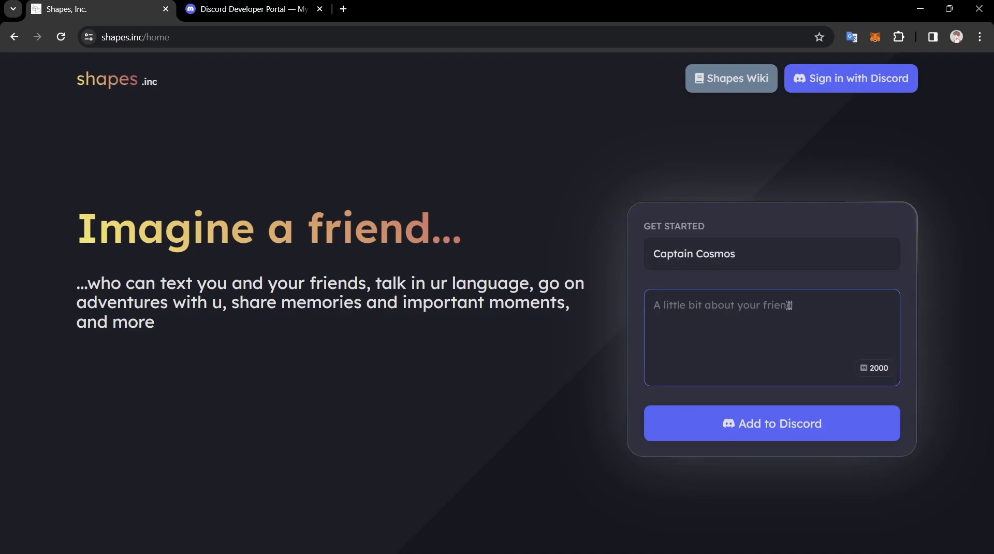
text(Captain Cosmos is a daring and resourceful individual, a fusion of swashbuckling pirate and intrepid space explorer. They possess an insatiable thirst for adventure and a boundless sense of curiosity that drives them to explore the furthest reaches of the cosmos. Despite wielding a laser-powered cutlass (or "lightsaber-cutlass" as they call it) and sporting a cybernetic parrot on their shoulder, Captain Cosmos retains a sense of chivalry and a mischievous twinkle in their eye. They are fiercely loyal to their crew (often a ragtag bunch of aliens and robots) and value courage, ingenuity, and a good sense of humor above all else. Captain Cosmos dreams of charting uncharted star systems, uncovering lost treasures of the galaxy, and perhaps even finding the legendary "Space Kraken" rumored to lurk in the void. They are a true free spirit, always seeking new horizons and leaving a trail of laughter and adventure in their wake.)
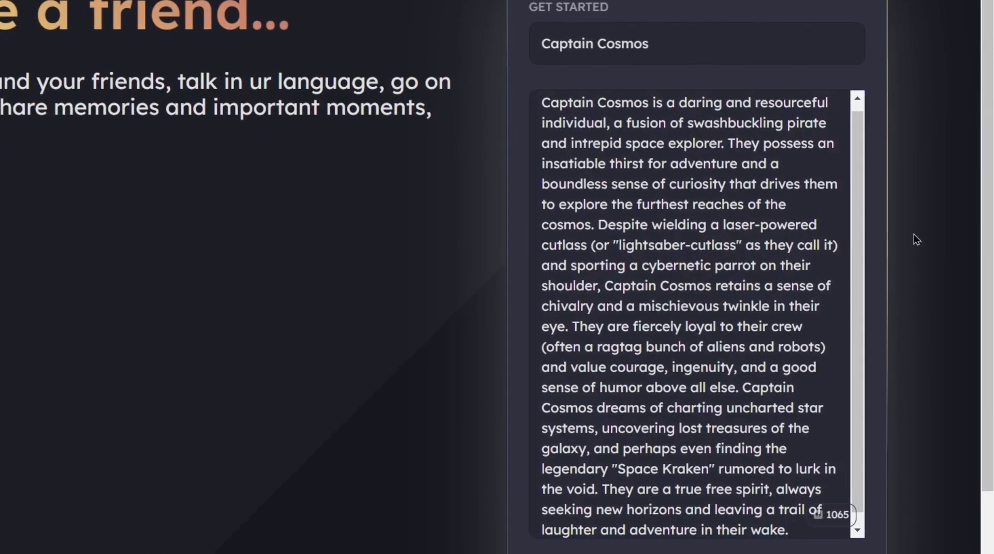
scroll(914, 233, down, 2)
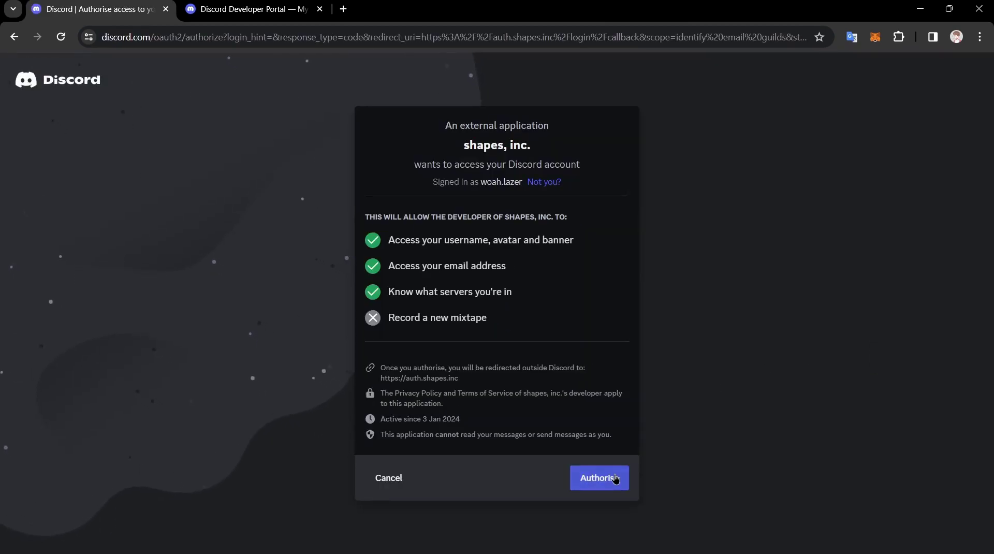
Authorise Shapes Inc on Discord and create the Captain Cosmos shape.
click(612, 477)
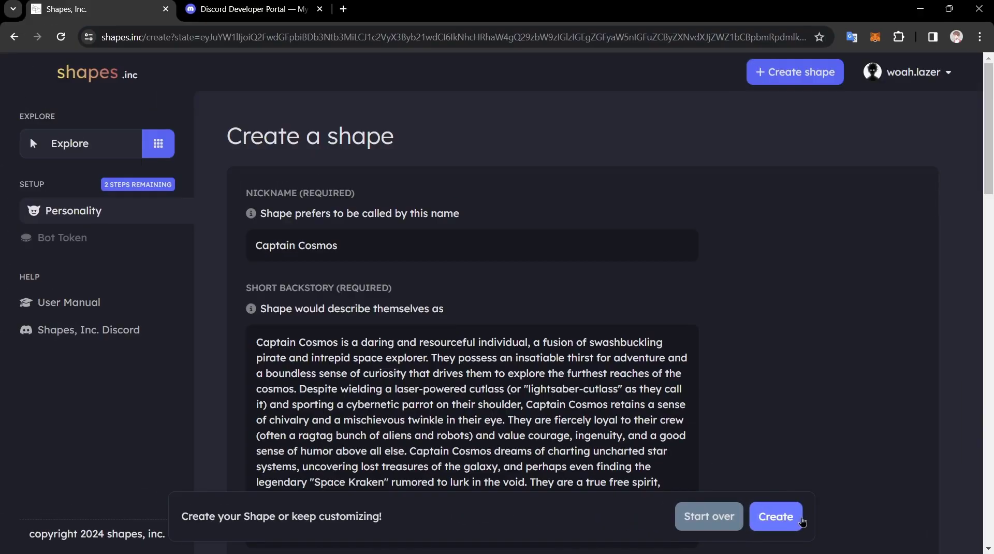
click(800, 517)
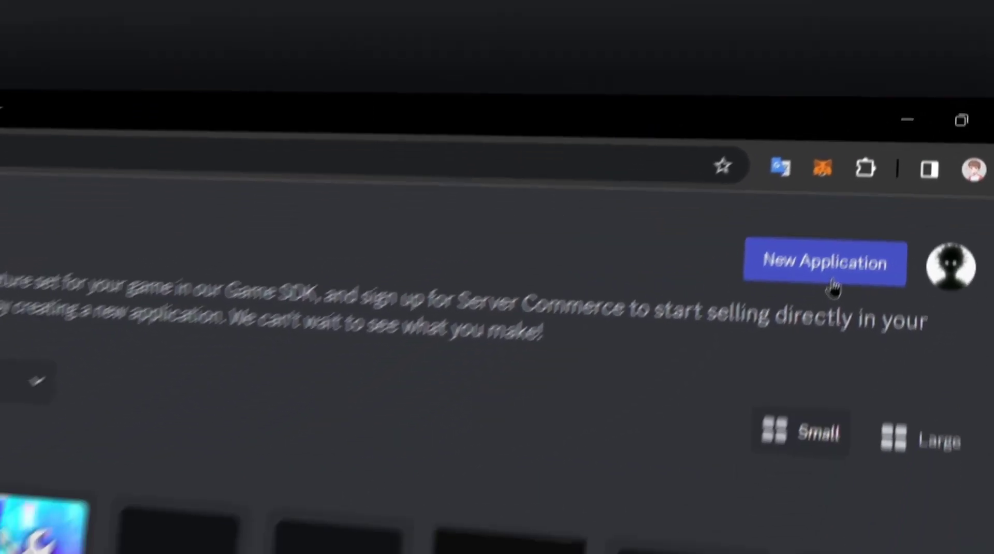
Create a new application named 'Captain Cosmos', agreeing to the developer terms.
click(884, 102)
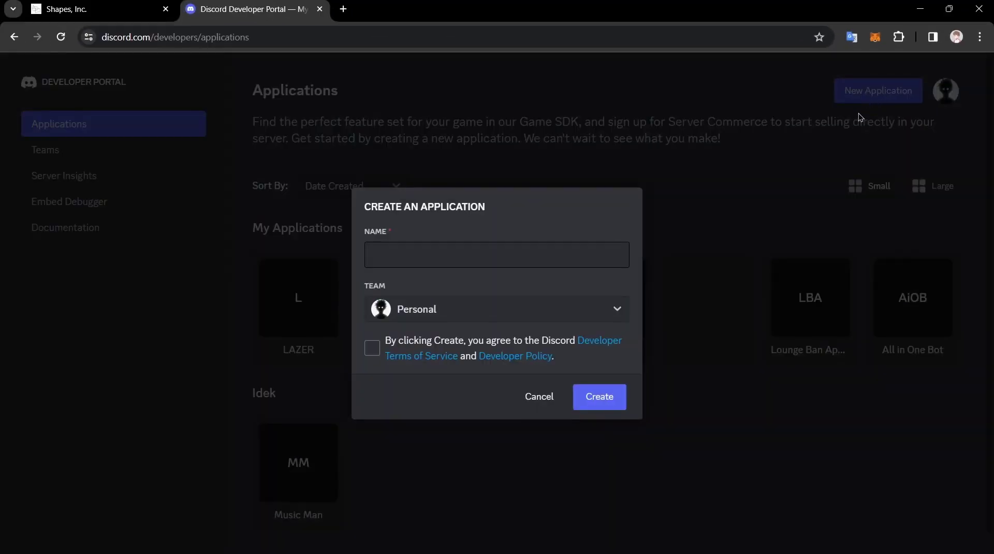
click(589, 246)
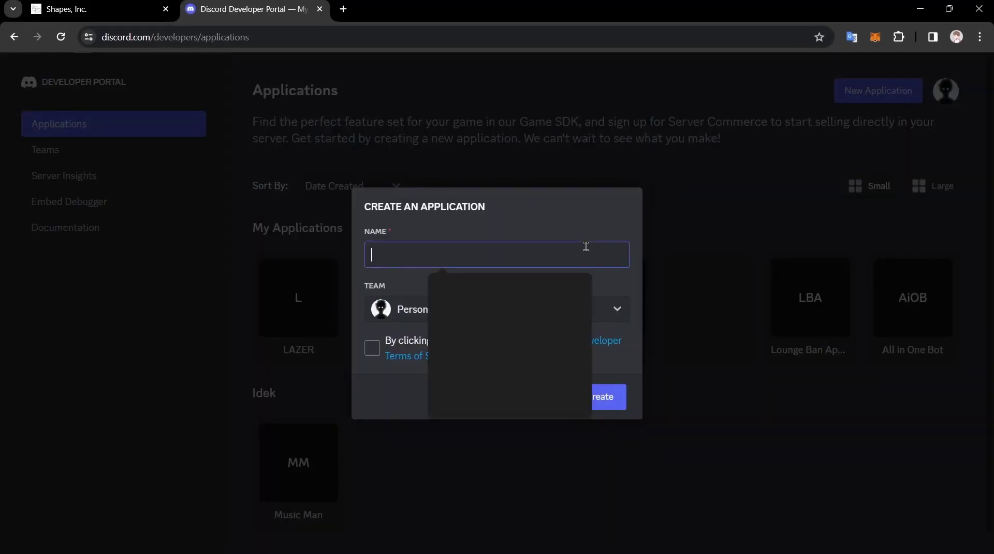
text(Captain Cosmos)
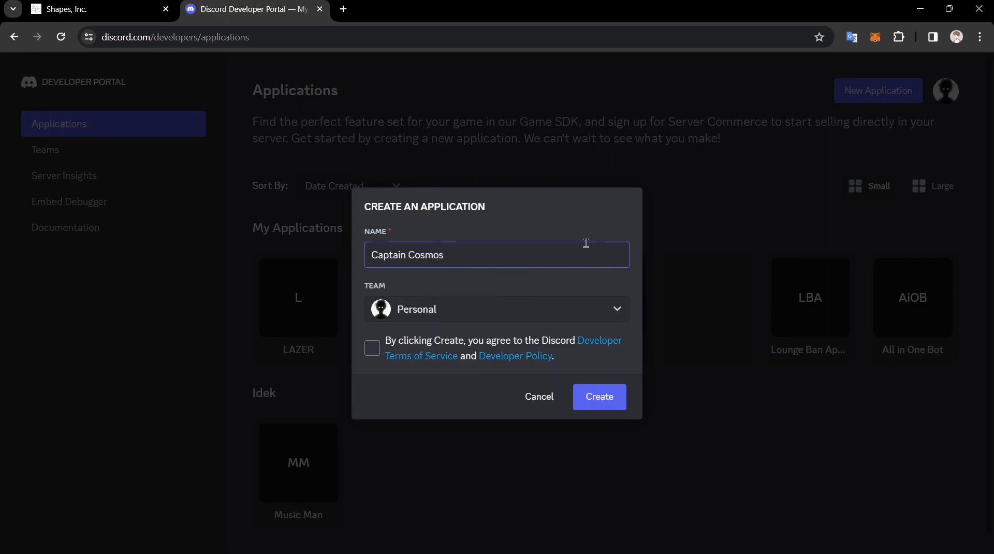
click(369, 352)
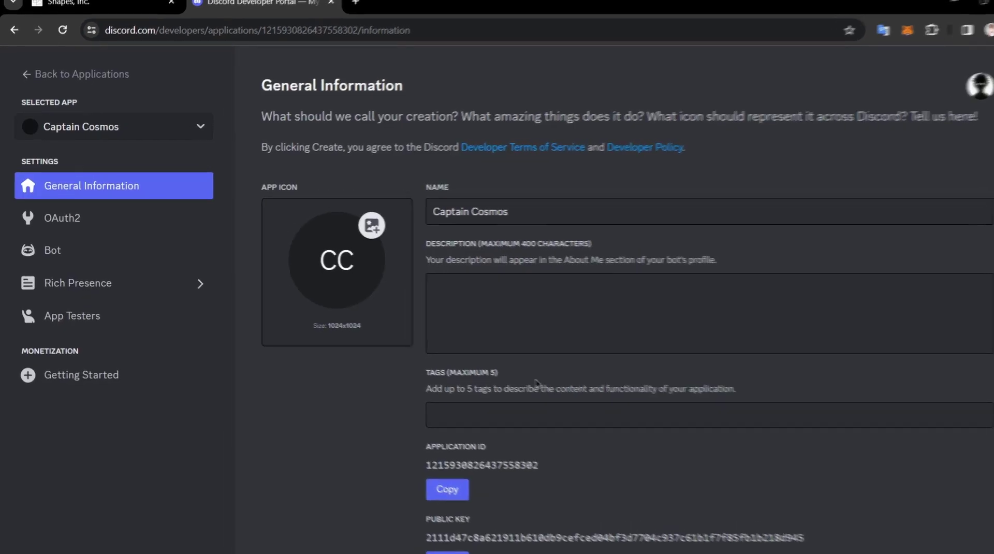
Enable the bot's Presence, Server Members and Message Content intents and save.
click(118, 250)
scroll(514, 409, down, 5)
scroll(515, 414, down, 2)
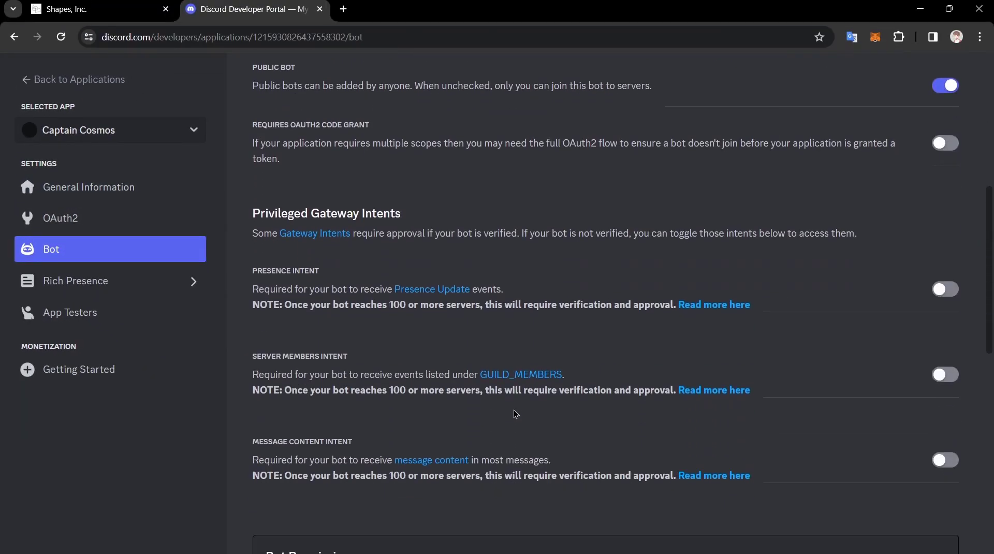
click(957, 292)
click(951, 375)
click(951, 460)
scroll(951, 489, down, 1)
click(895, 467)
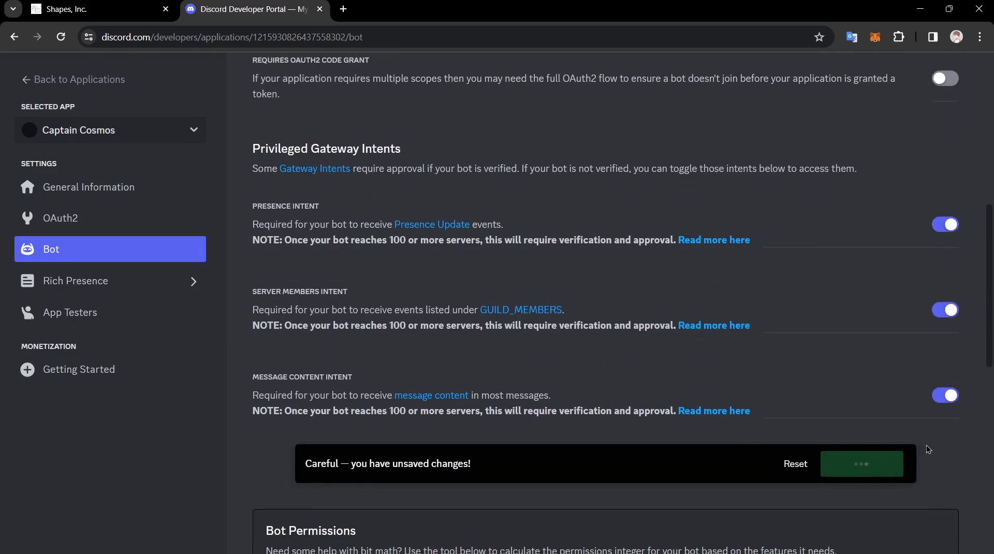
scroll(517, 337, up, 1)
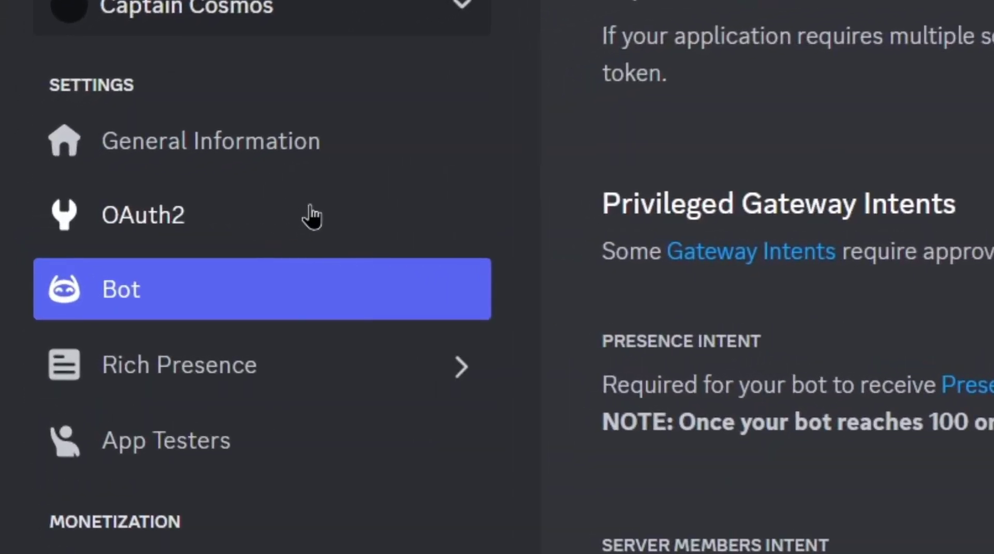
Use In-app Authorization with bot scope, Send Messages and Read Messages/View Channels, and save.
click(310, 216)
scroll(434, 307, down, 4)
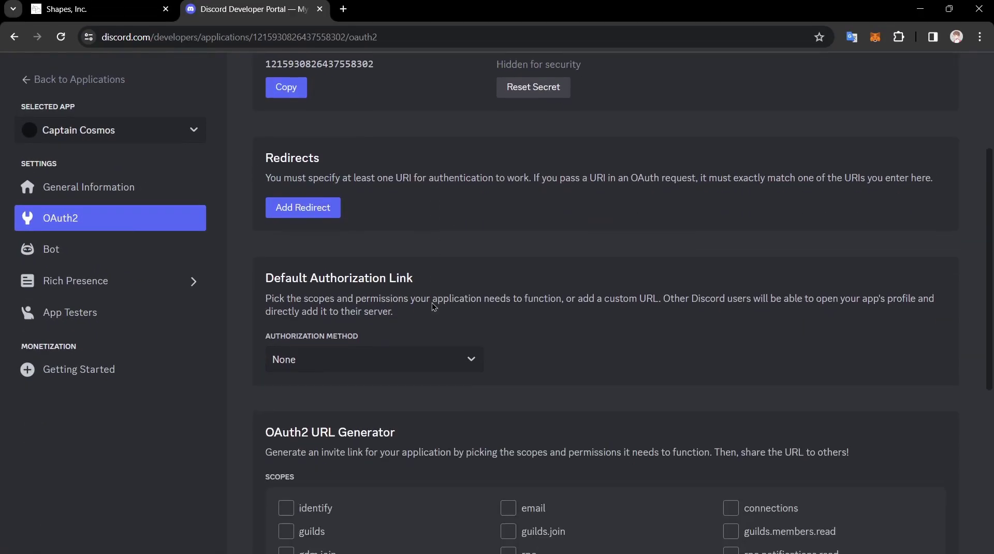
click(401, 369)
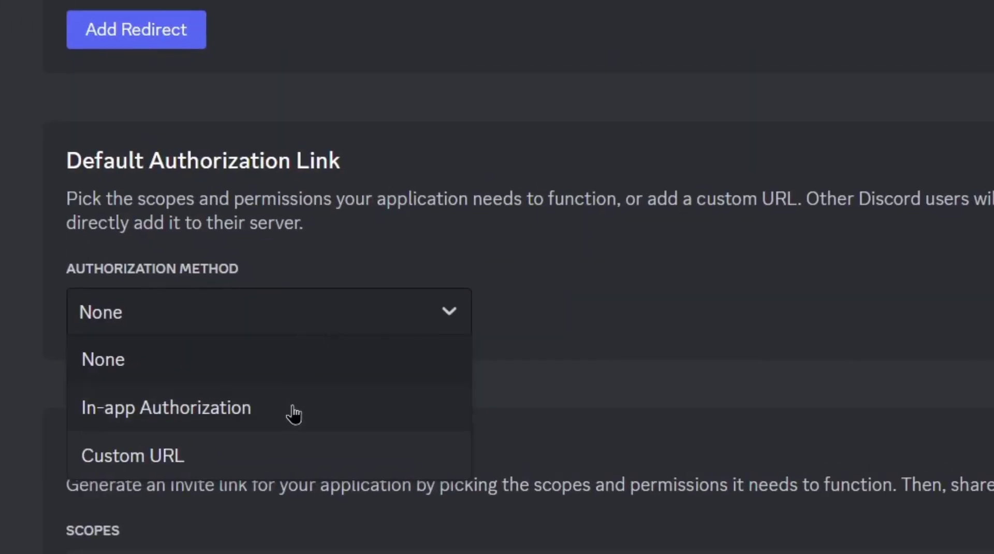
click(293, 413)
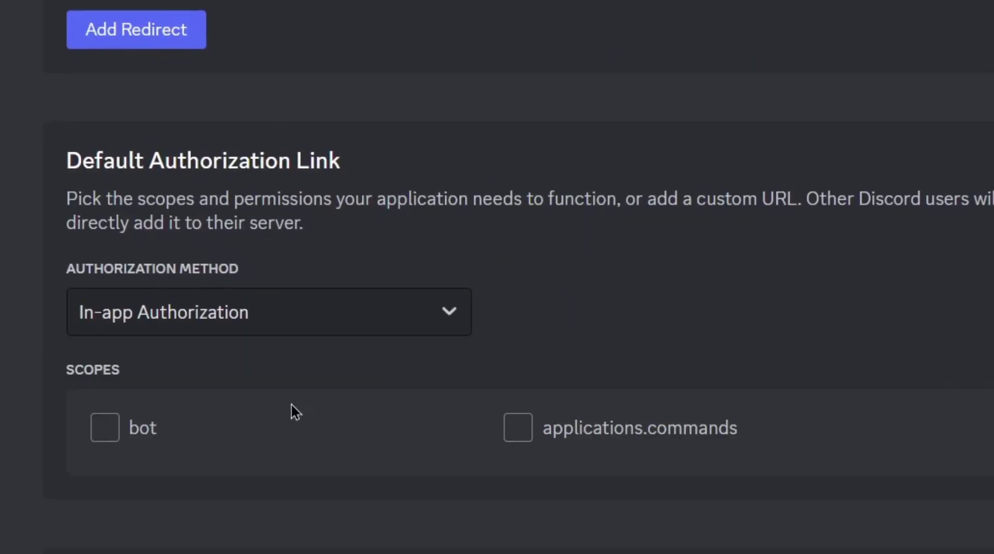
click(110, 433)
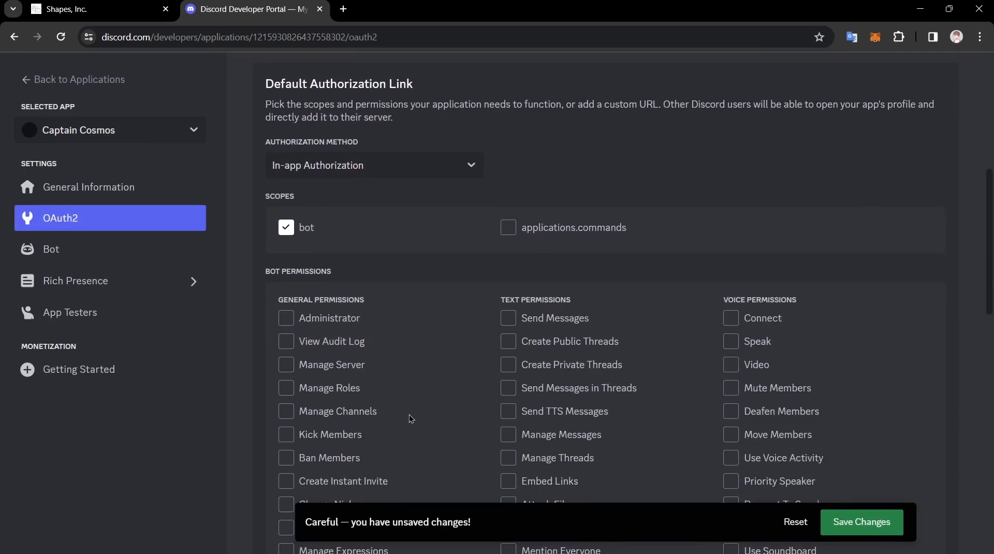
scroll(829, 467, down, 4)
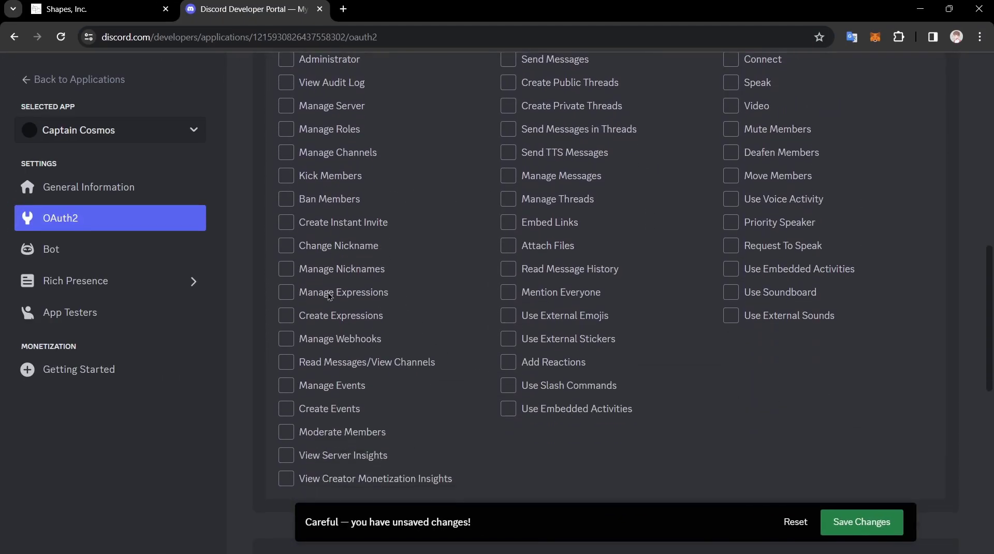
click(510, 129)
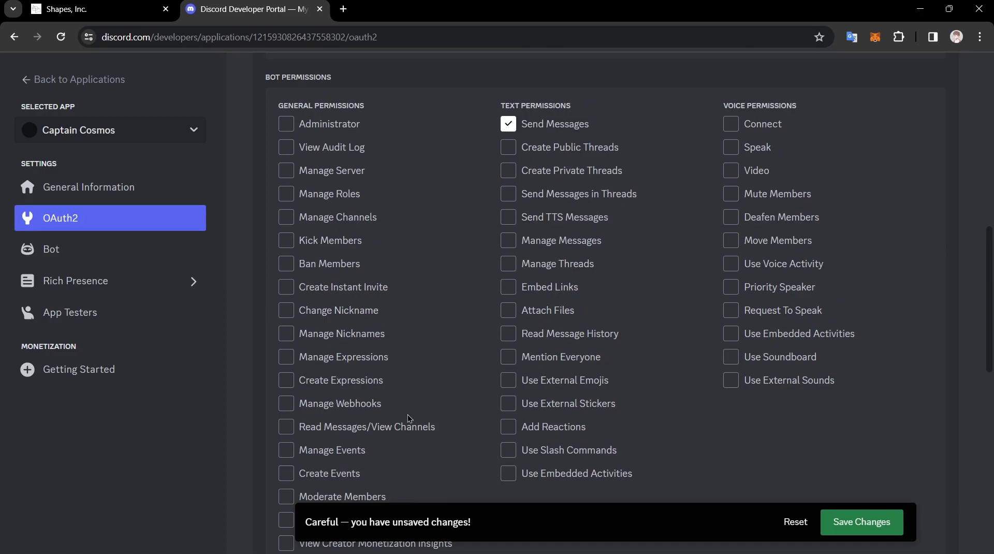
click(288, 433)
click(861, 522)
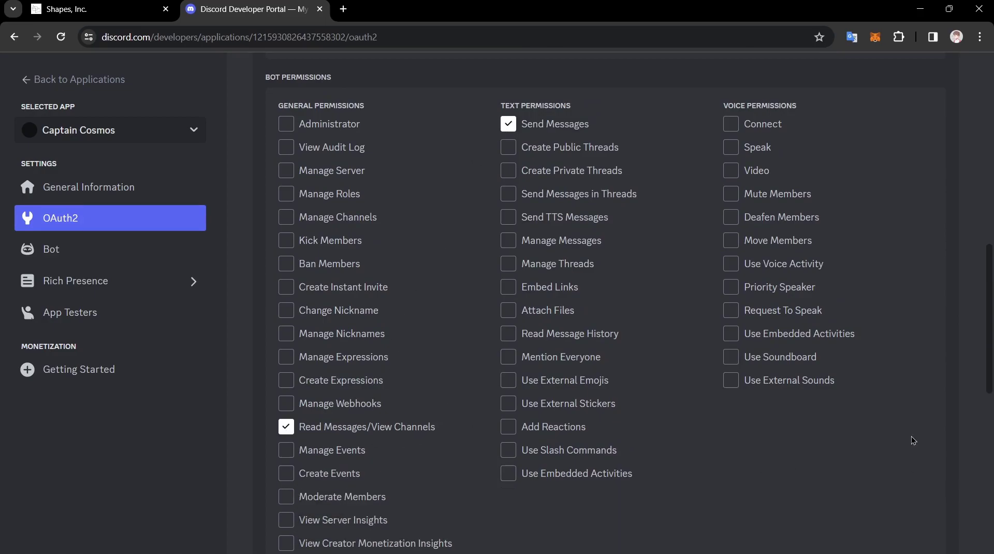
scroll(914, 440, up, 6)
scroll(666, 370, up, 4)
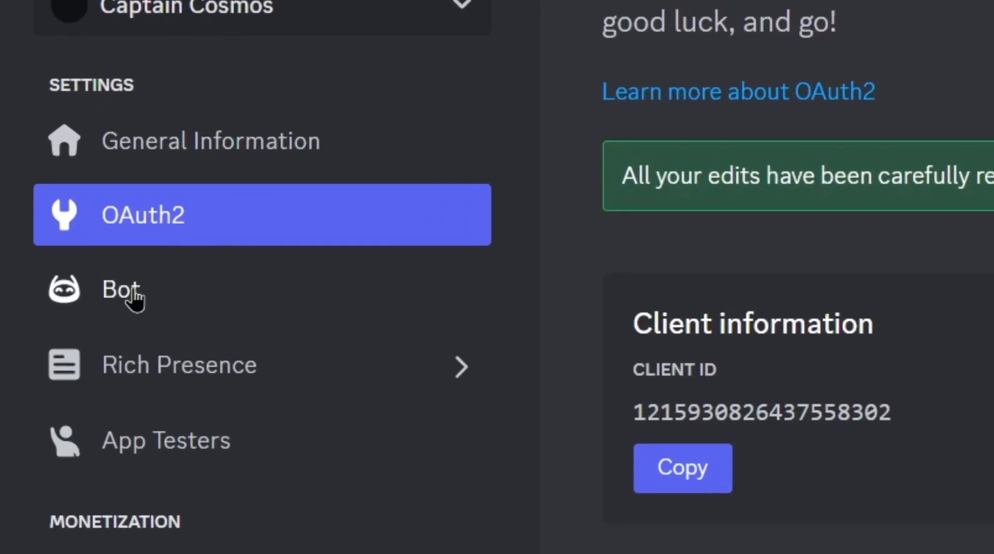
Reset the bot token, verify with the authentication code, and copy the new token.
click(135, 300)
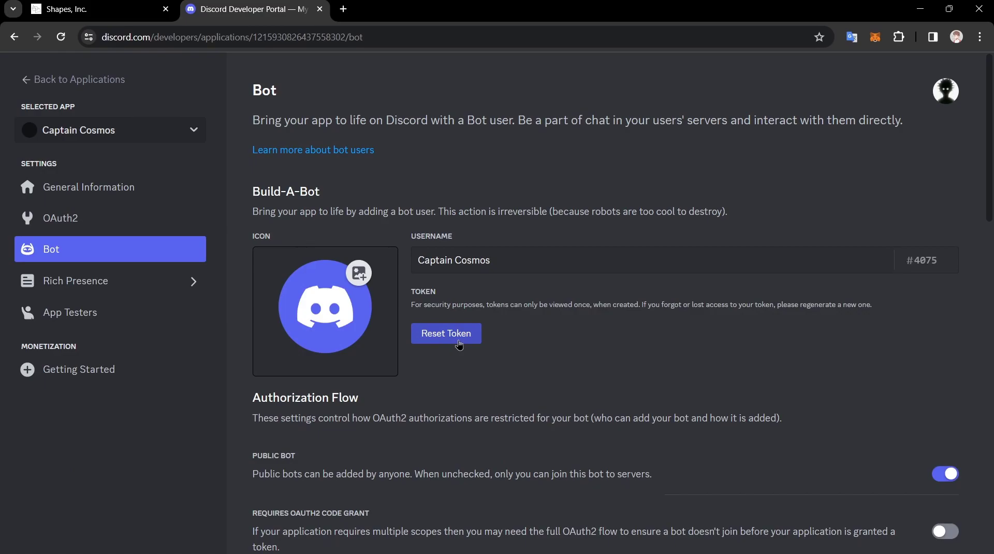
click(459, 345)
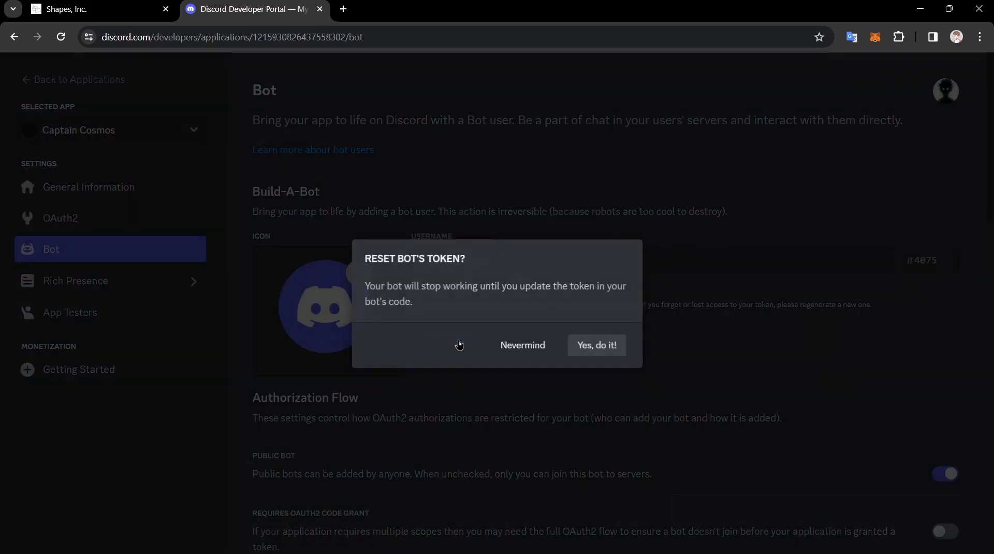
click(598, 345)
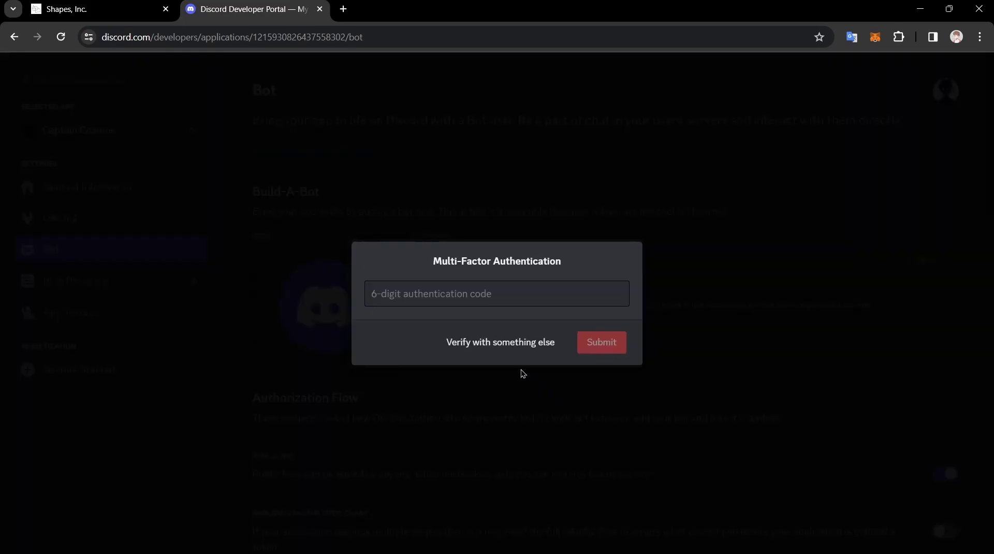
click(513, 293)
key(ctrl+v)
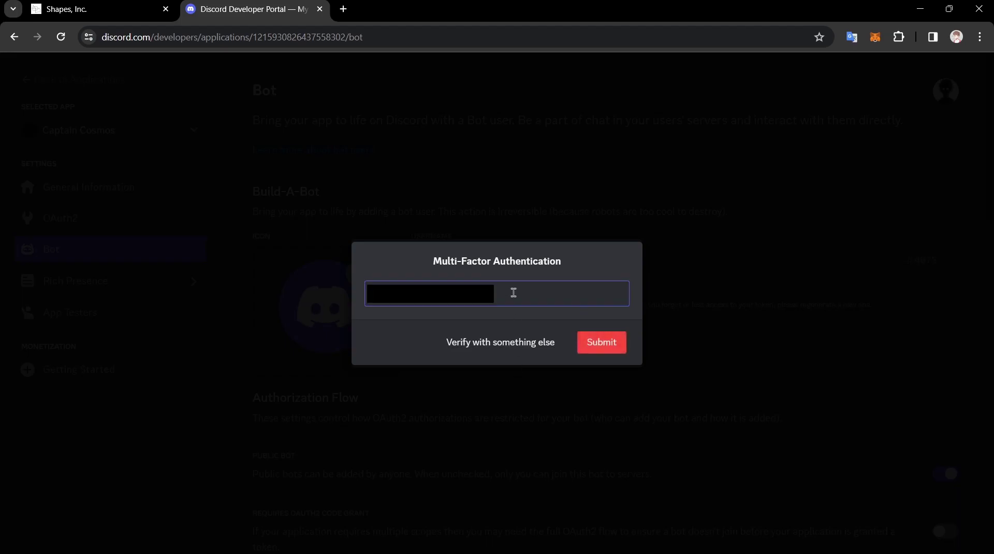
click(618, 353)
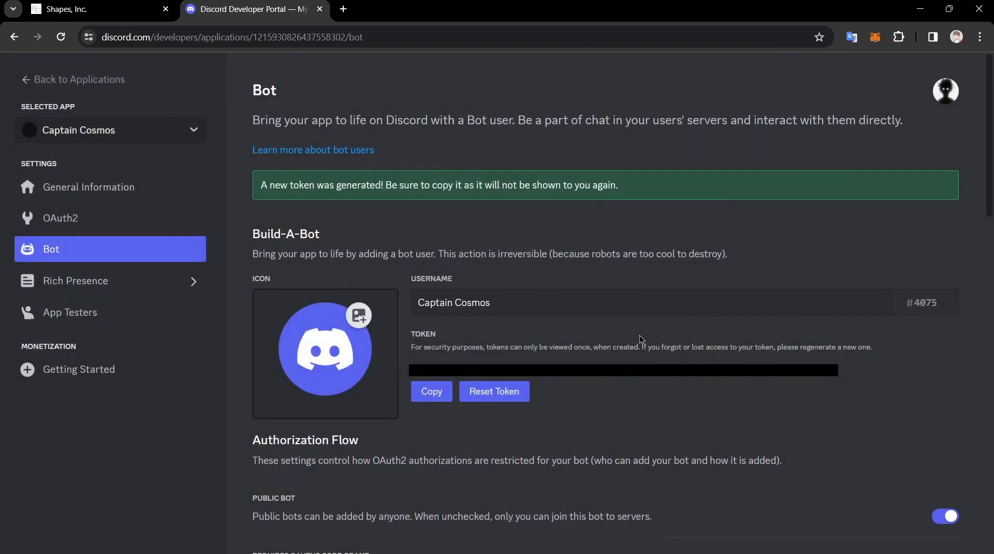
click(444, 392)
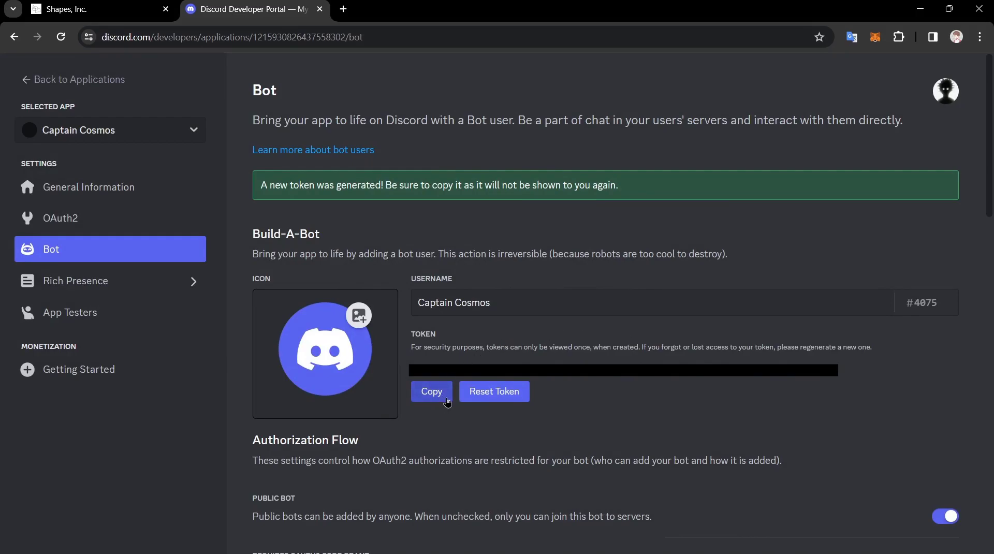
click(447, 401)
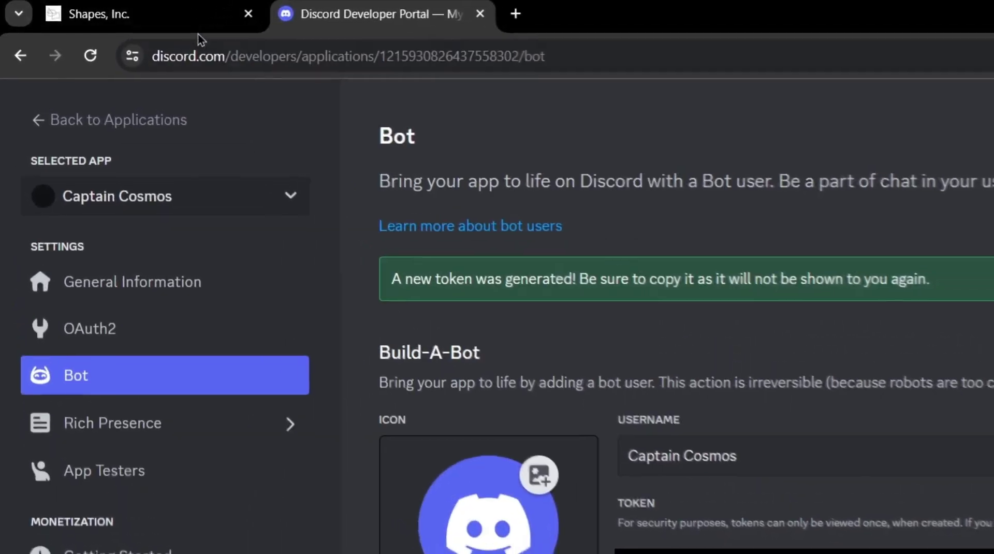
Paste the bot token to activate Captain Cosmos, then add it to the secret server.
click(199, 32)
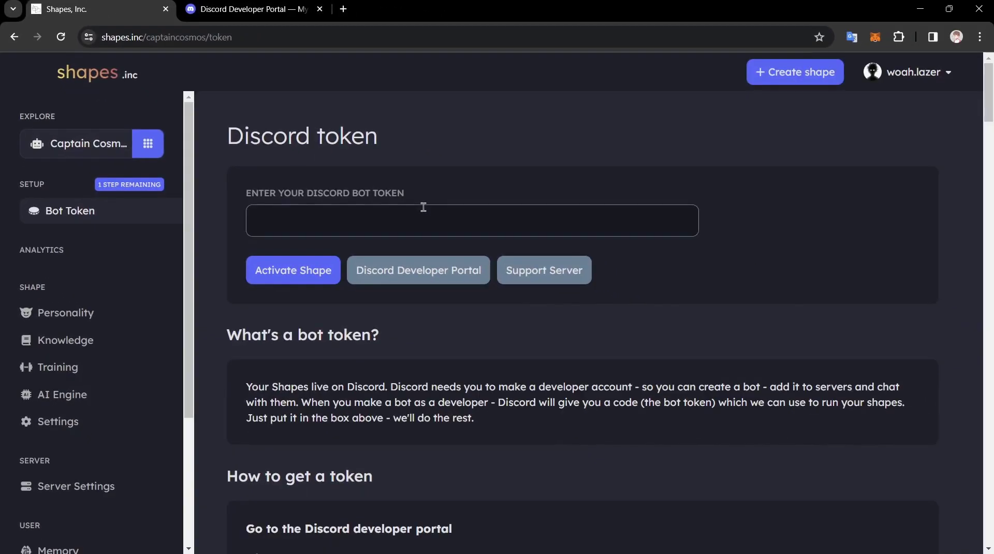
key(ctrl+v)
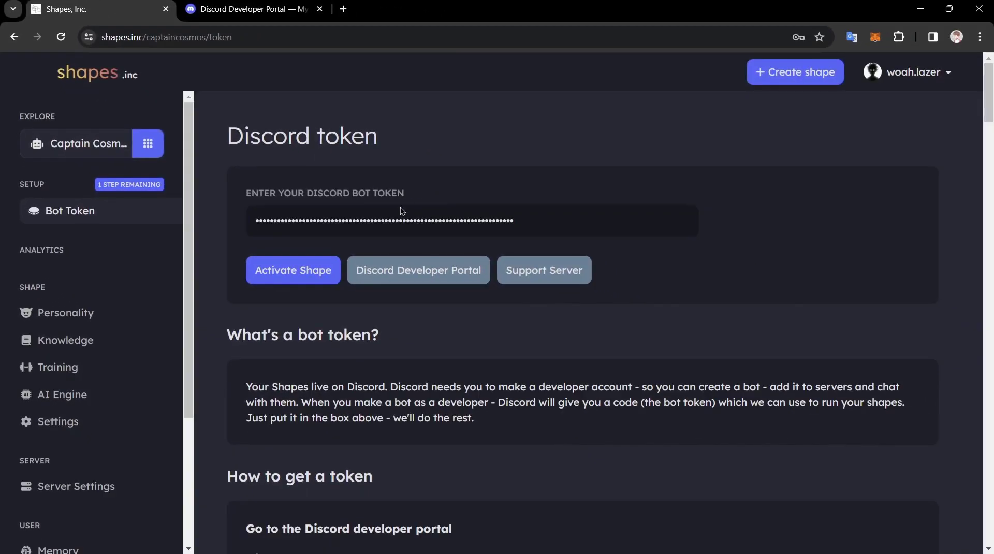
click(336, 280)
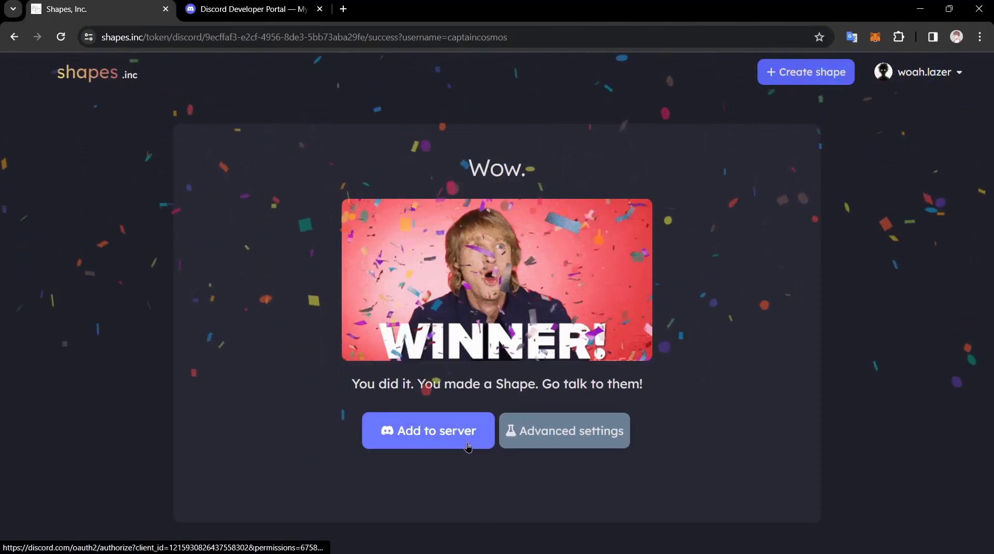
click(471, 446)
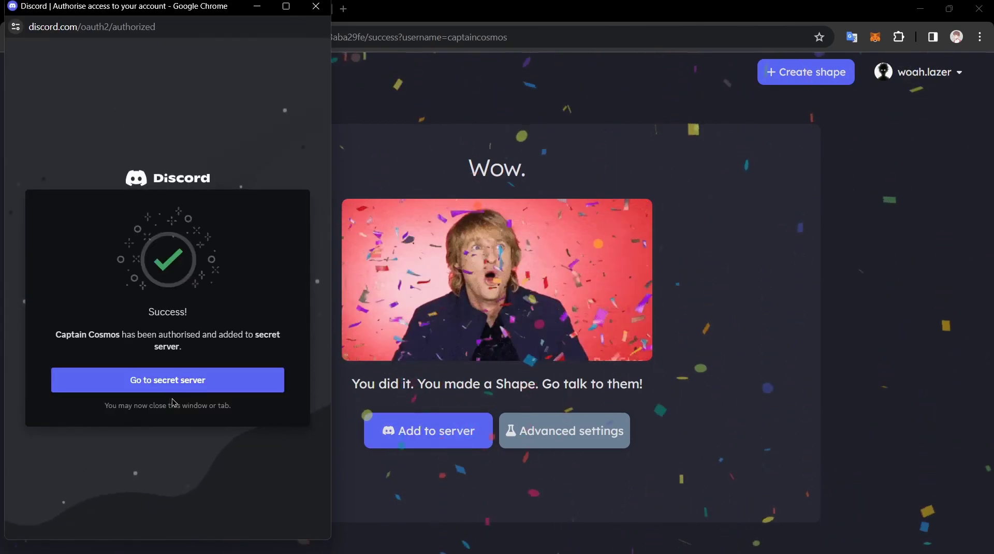
click(249, 379)
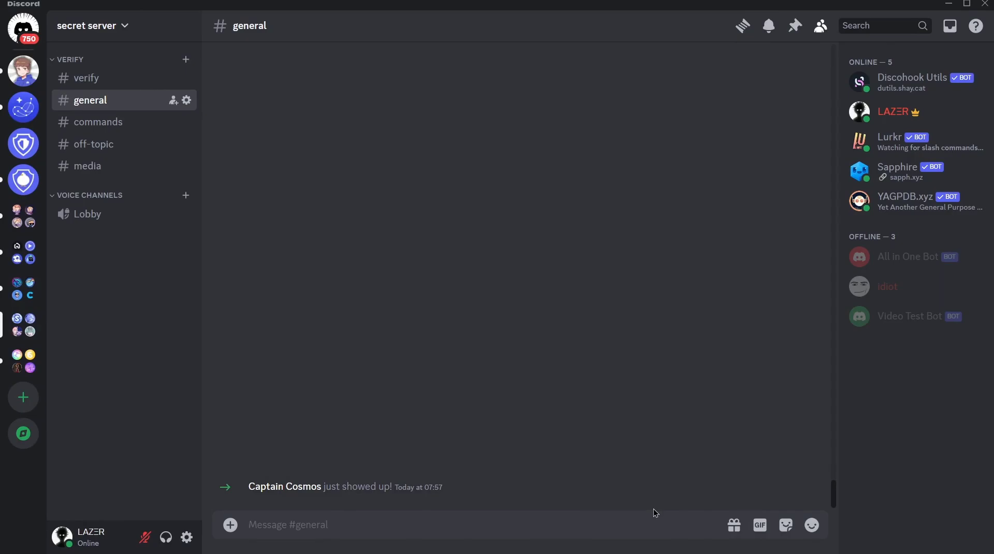
Create a text channel named 'ai-bot' from the VERIFY category's + button.
click(185, 59)
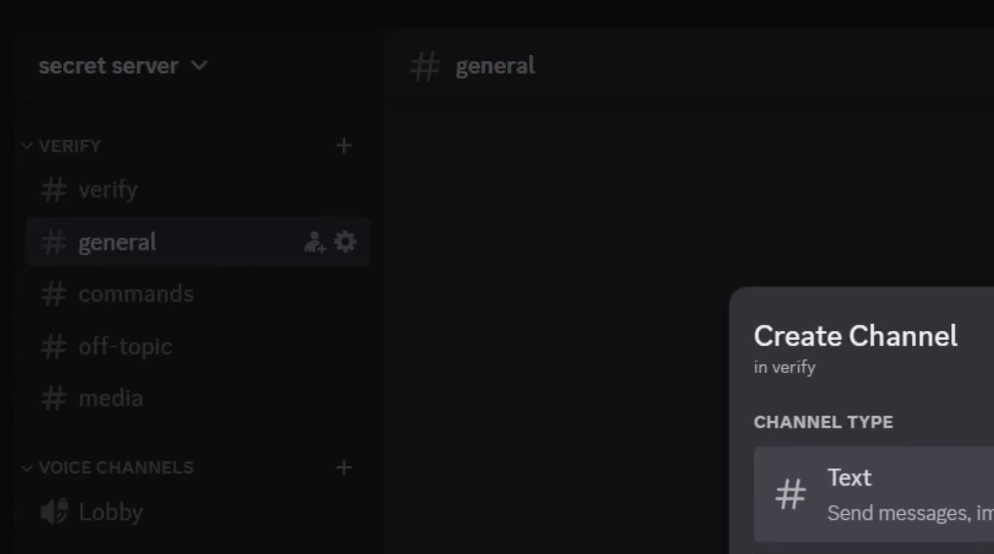
text(ai-bot)
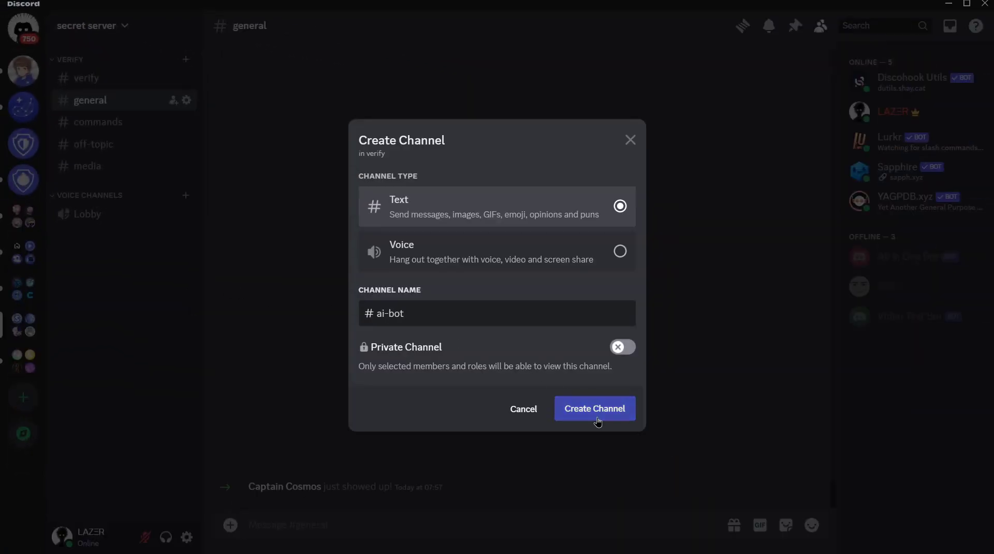
click(597, 414)
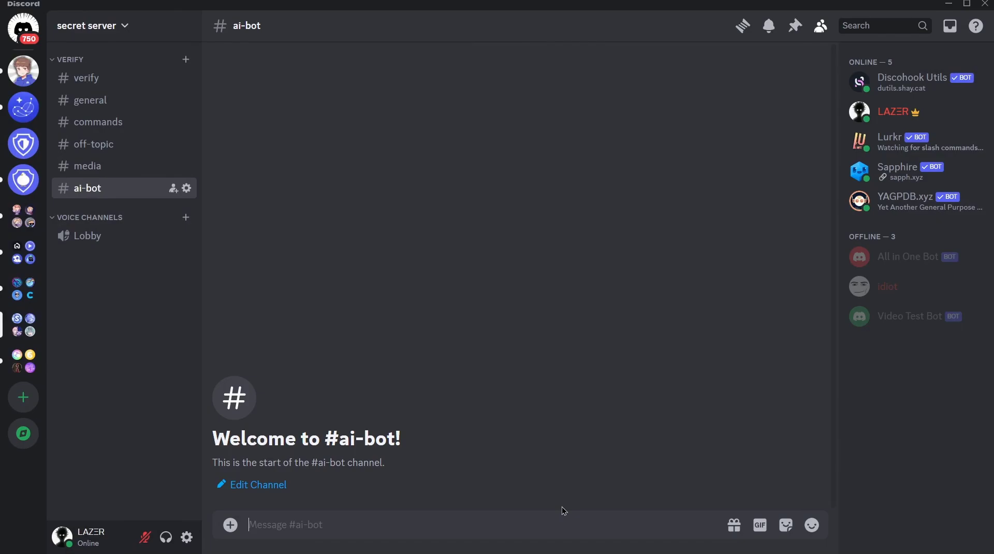
text(/acti)
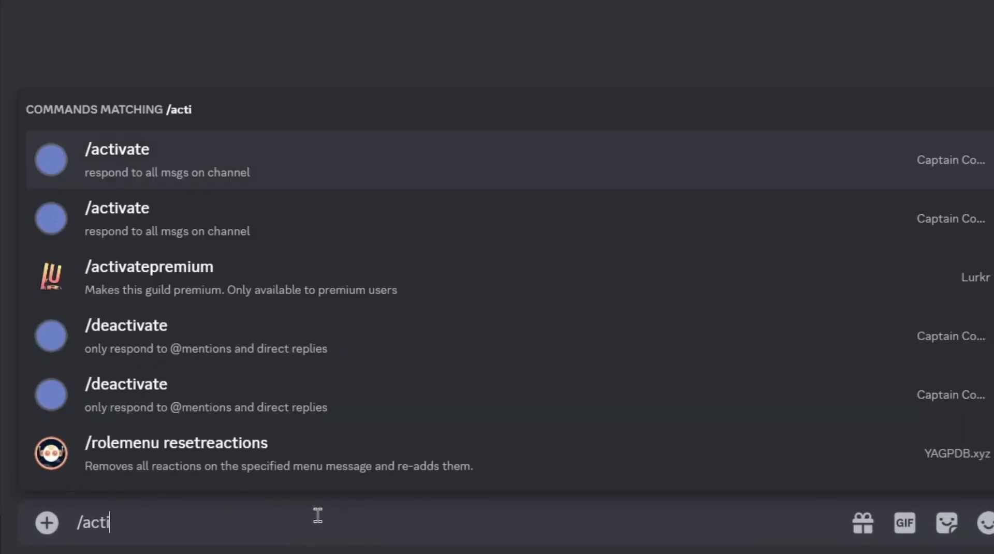
key(Return)
key(Return)
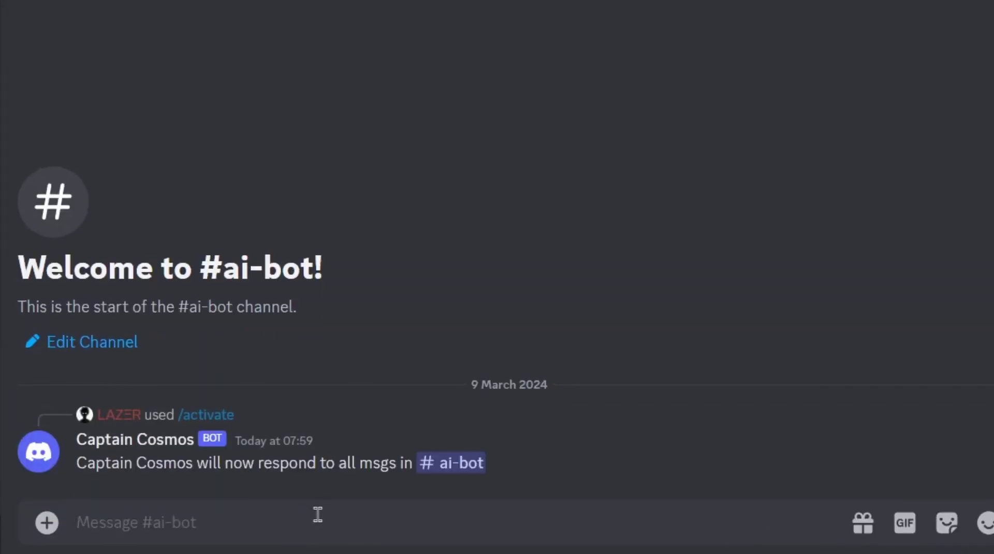
text(@cap)
key(Tab)
text(hi)
key(Return)
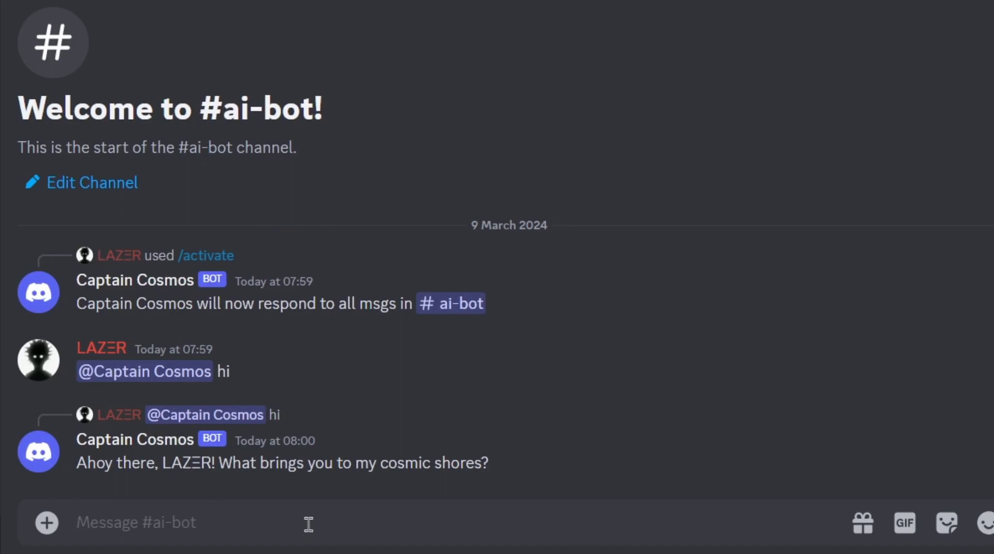
text(how are yo)
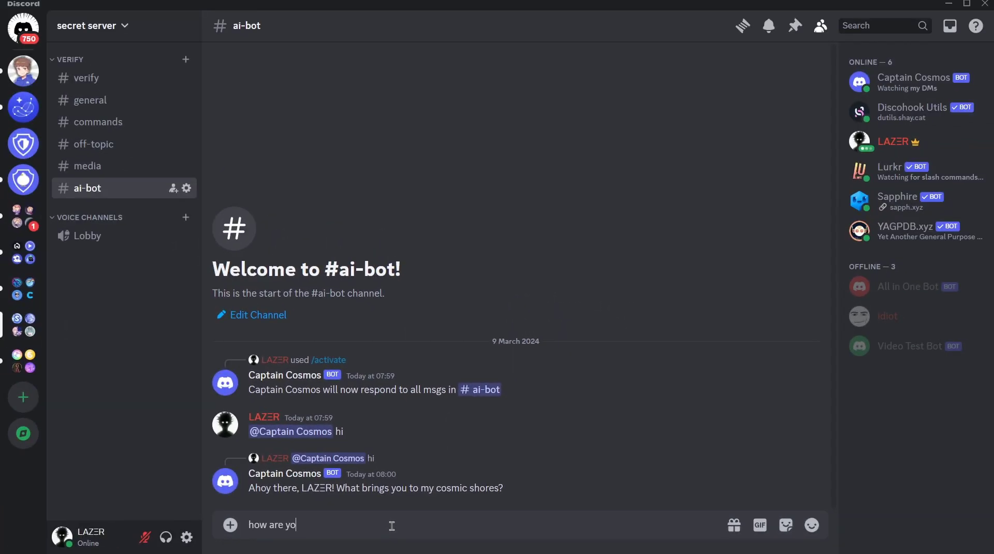
key(Return)
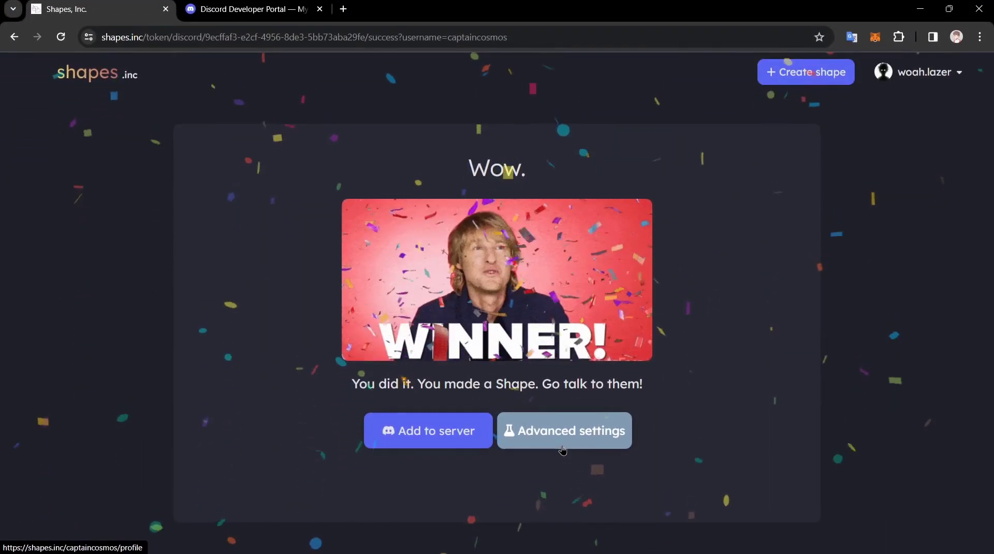
In AI Engine settings, set the AI Model to 4 and turn on Image Generation.
click(565, 437)
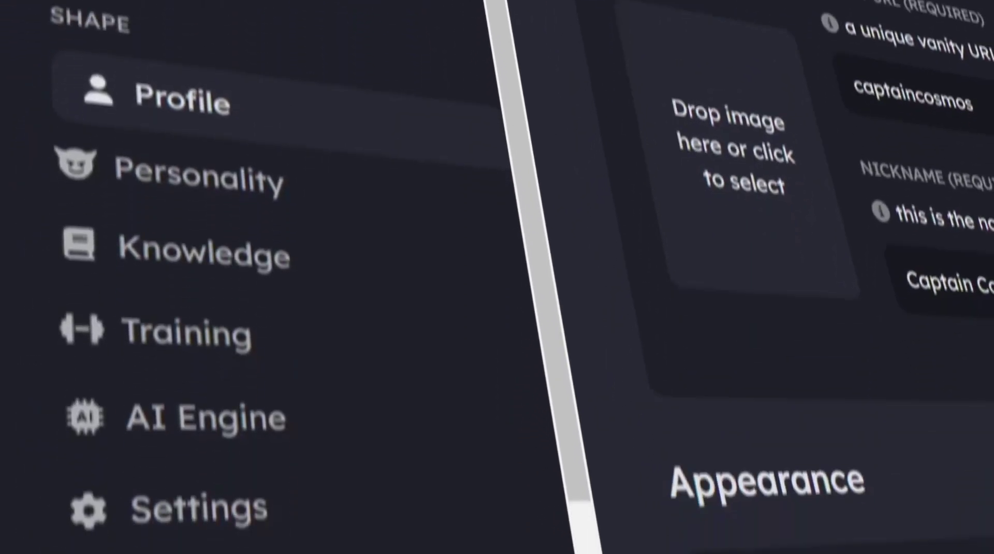
scroll(802, 277, down, 10)
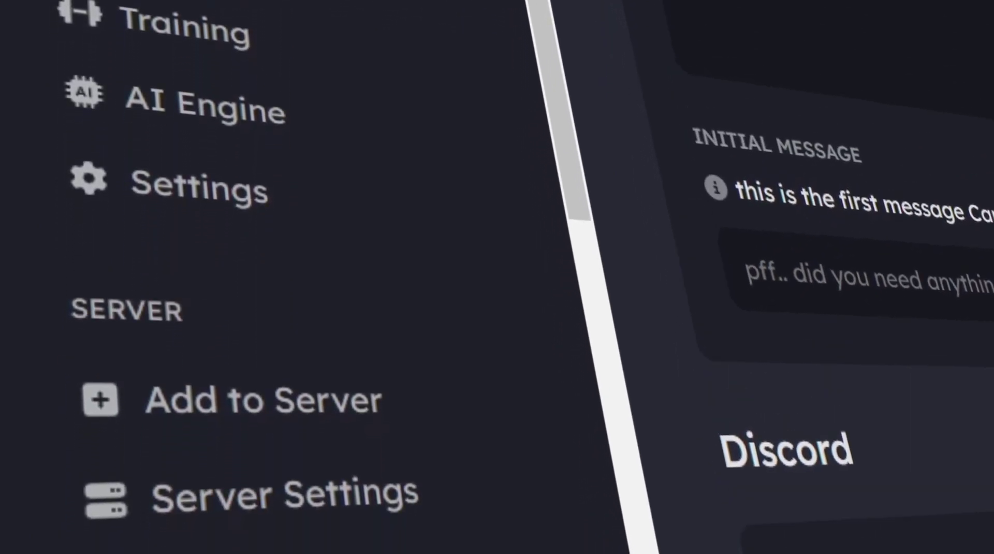
scroll(777, 277, up, 10)
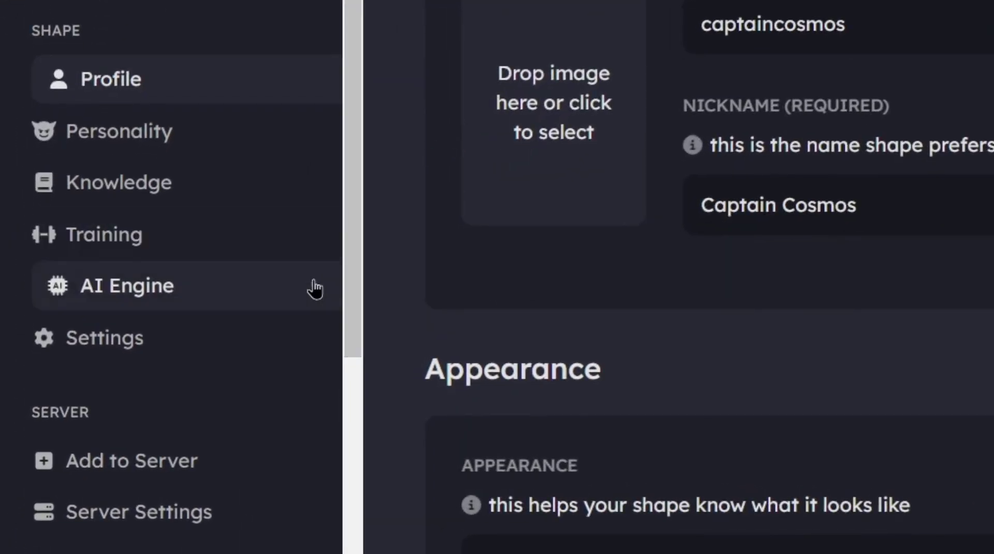
click(305, 298)
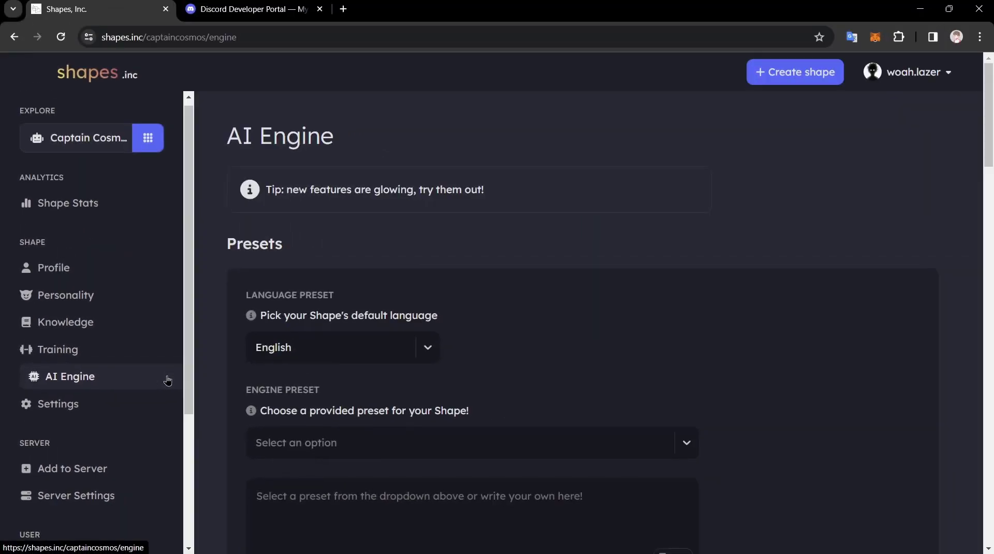
scroll(636, 369, down, 7)
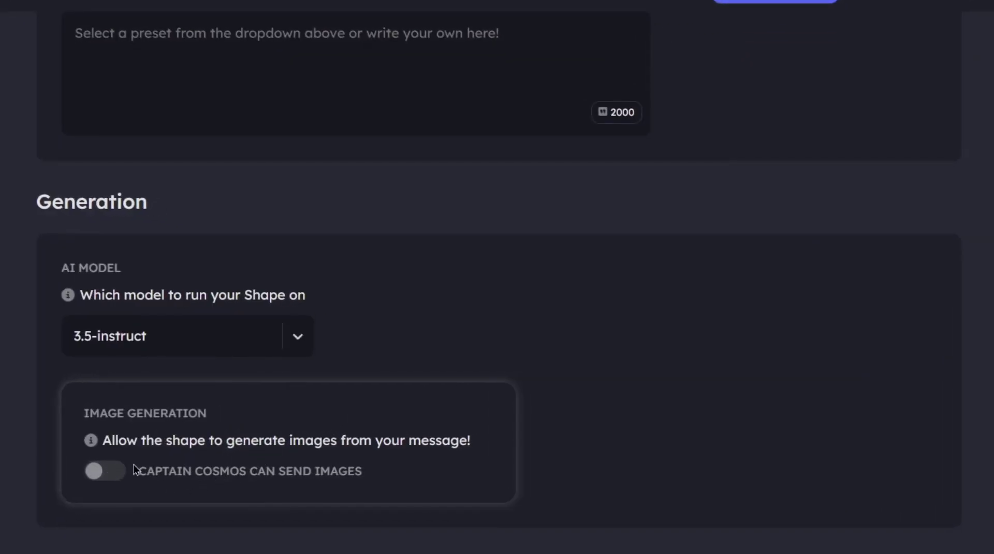
click(288, 343)
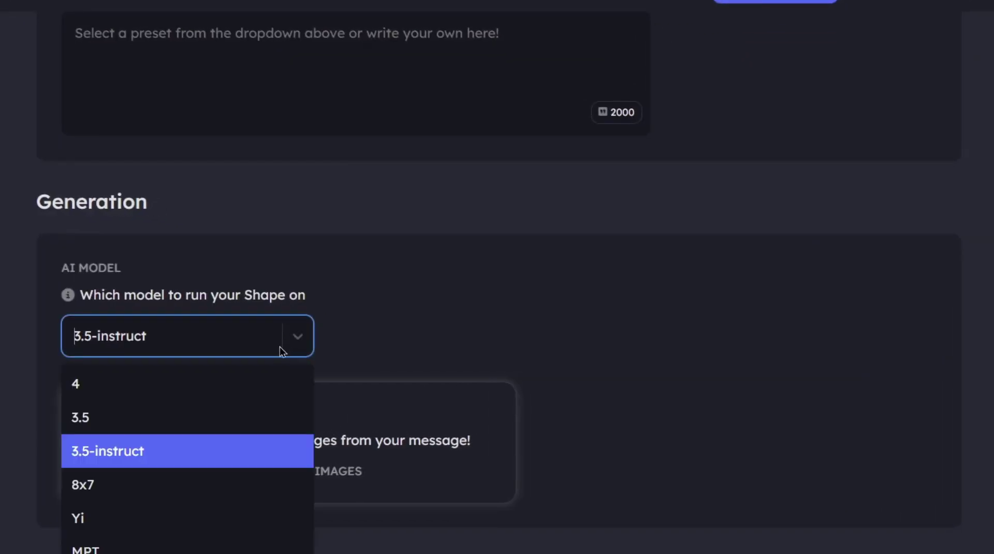
click(247, 385)
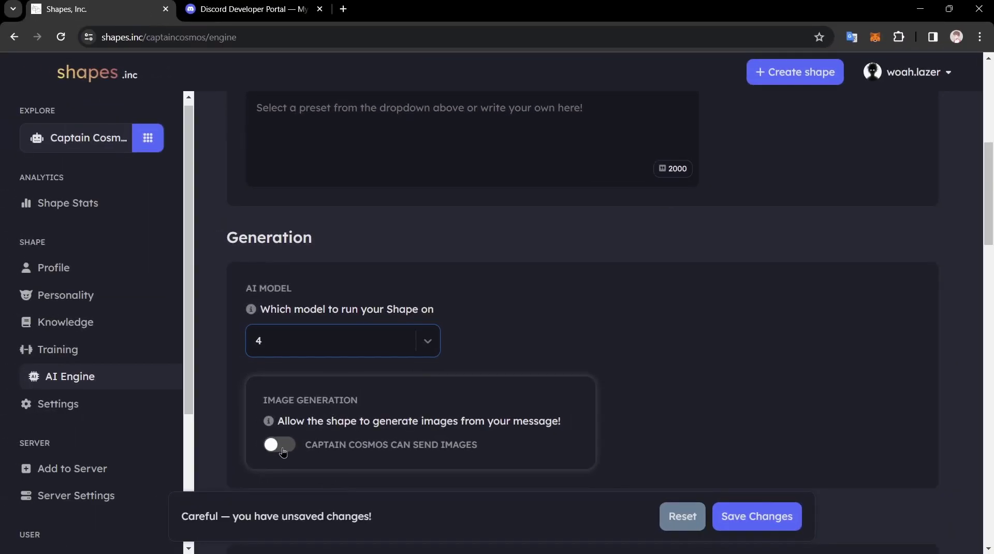
click(279, 446)
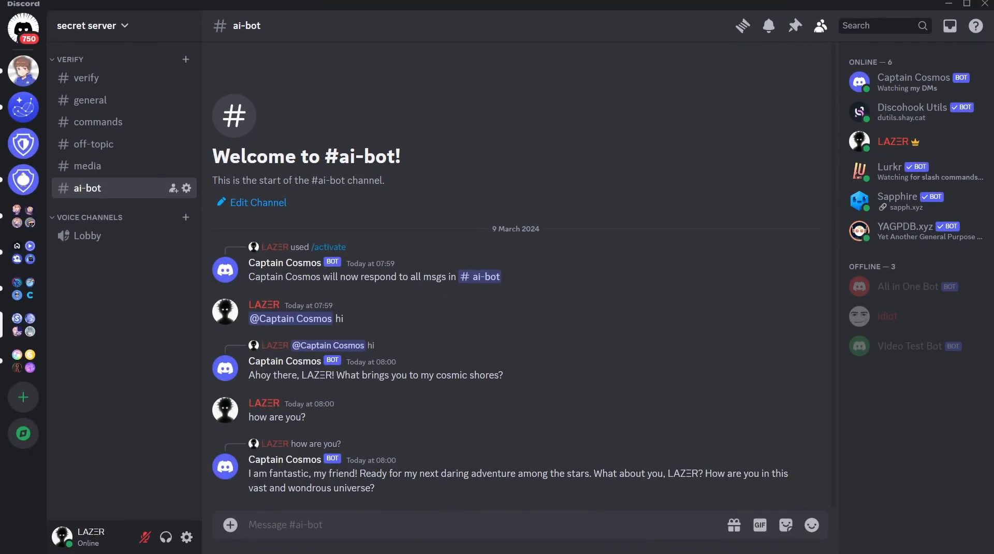
Ask Captain Cosmos in #ai-bot to 'generate me an image of a cat'.
text(gener)
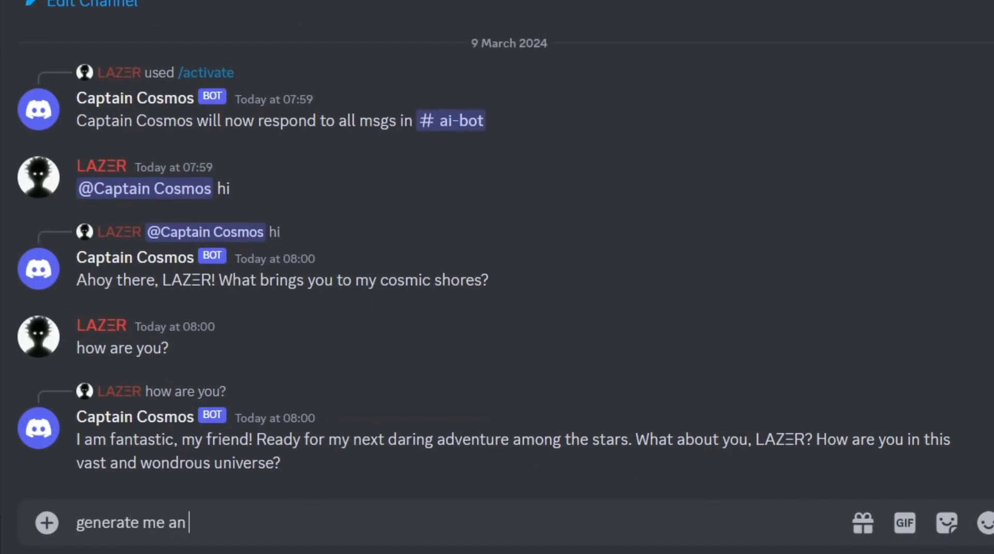
text(at)
key(Return)
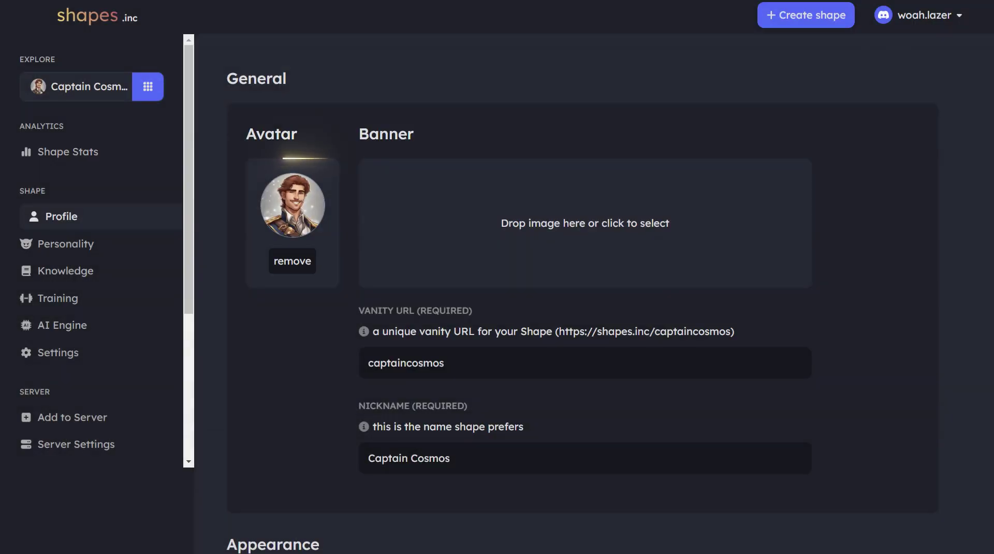
scroll(497, 277, down, 15)
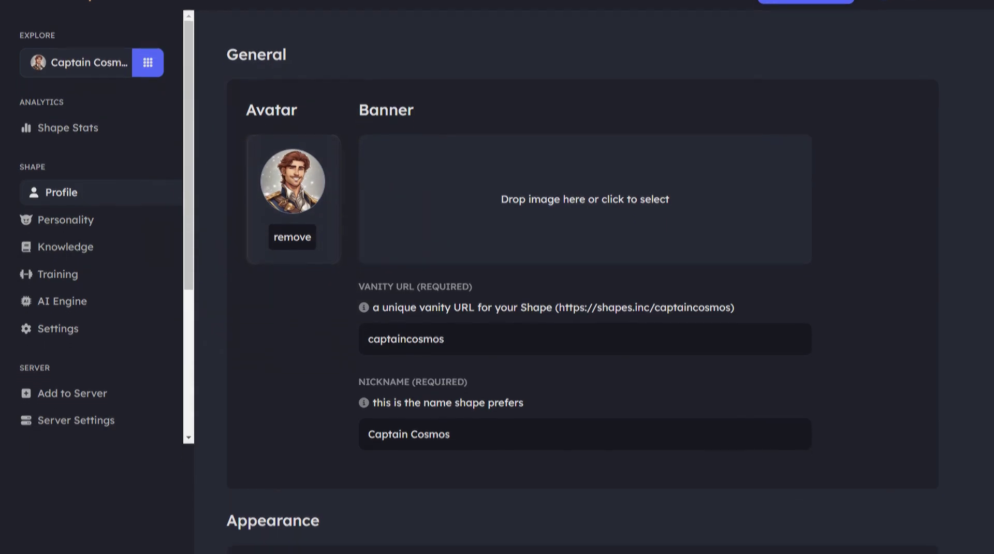